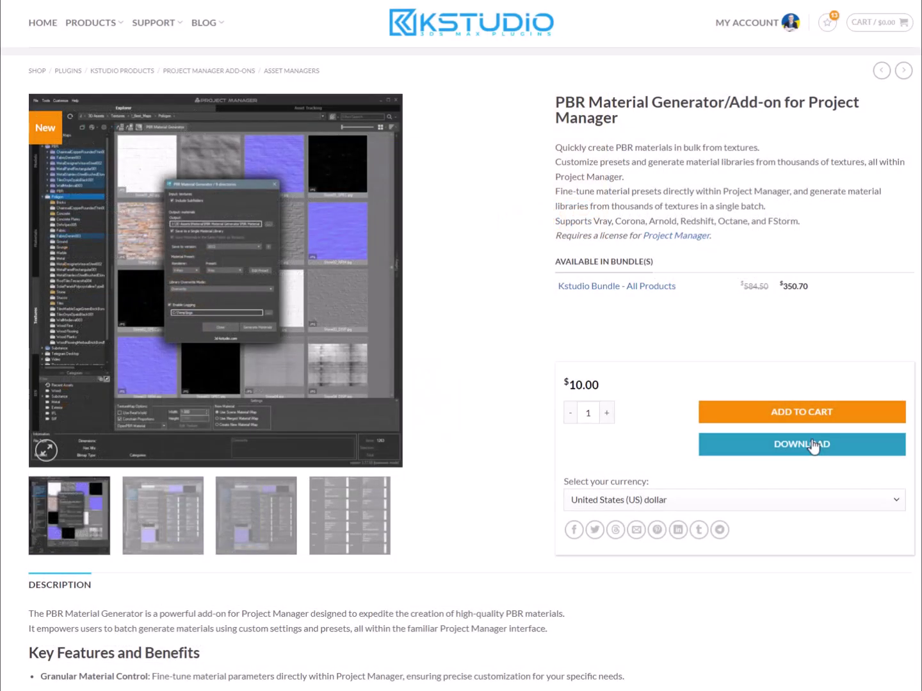
Step: Download the PBR Material Generator add-on and save it into the Project Manager Add-ons folder
{"action": "left_click", "coordinate": [813, 445]}
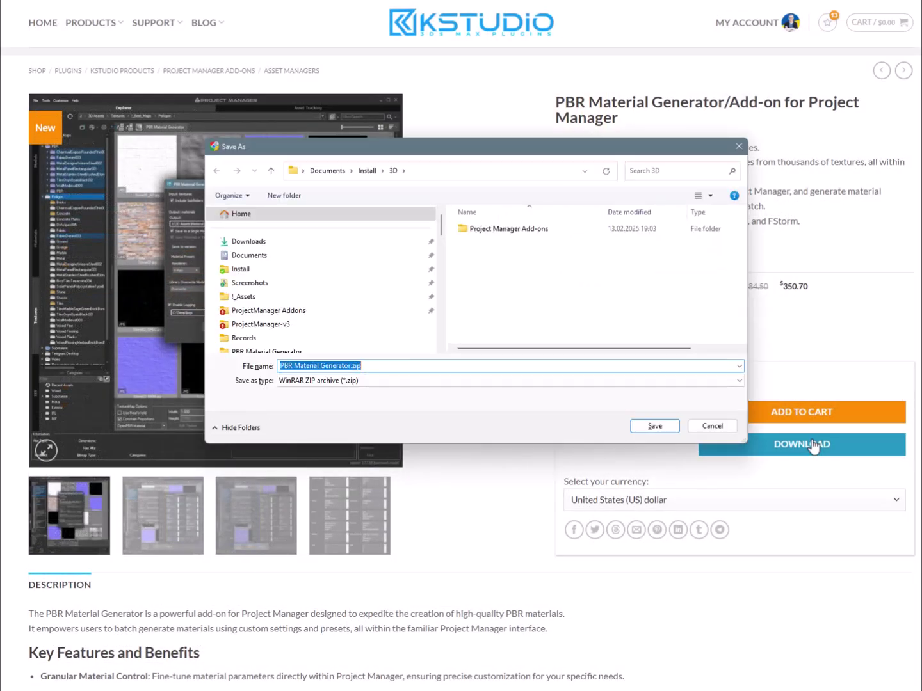
{"action": "double_click", "coordinate": [541, 229]}
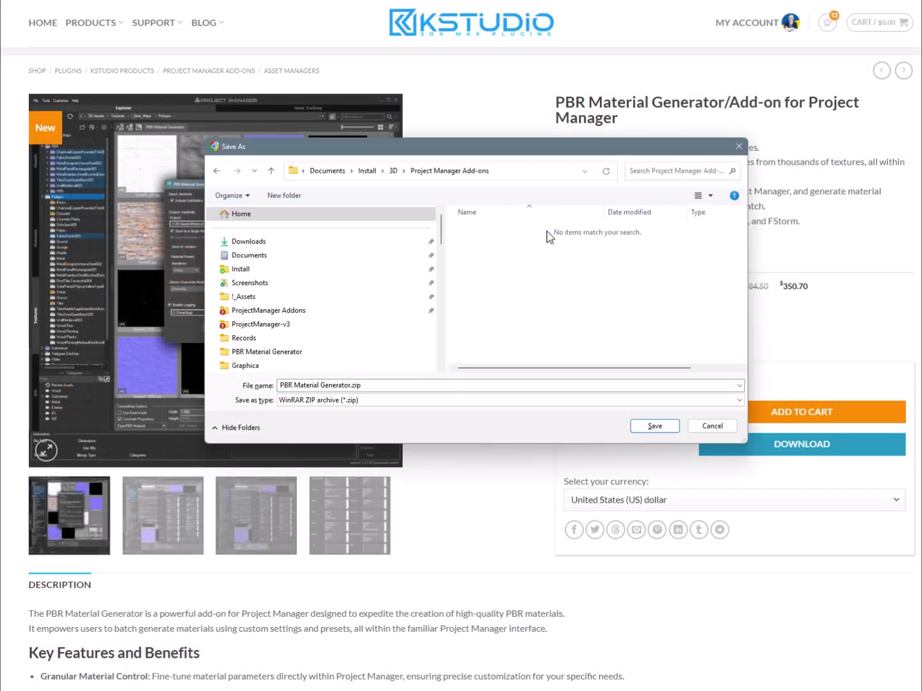
{"action": "left_click", "coordinate": [653, 427]}
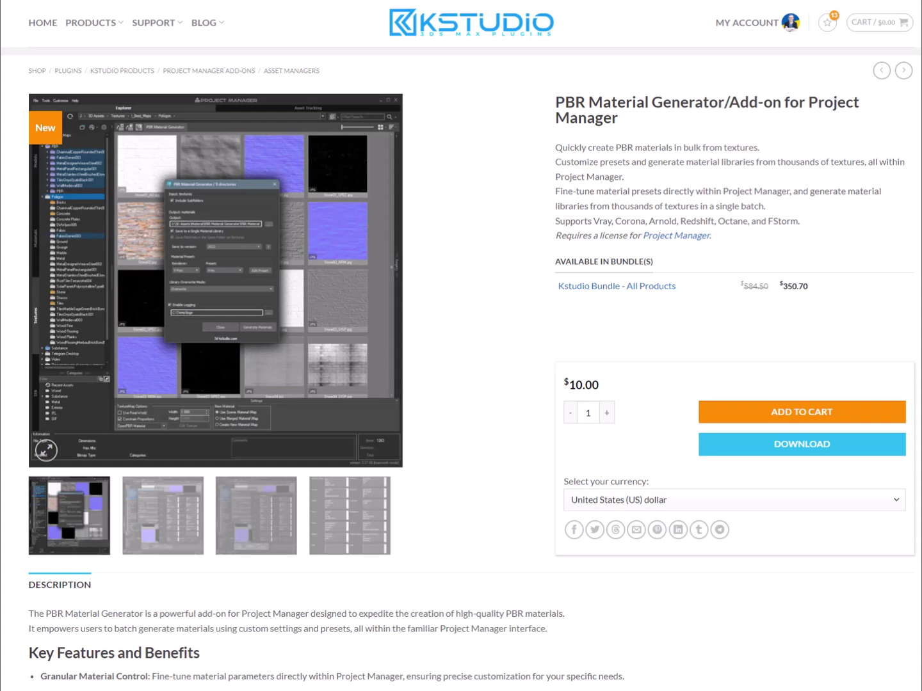
Step: In File Explorer, open Project Manager Add-ons > PBR Material Generator to locate the .mse script
{"action": "key", "text": "alt+Tab"}
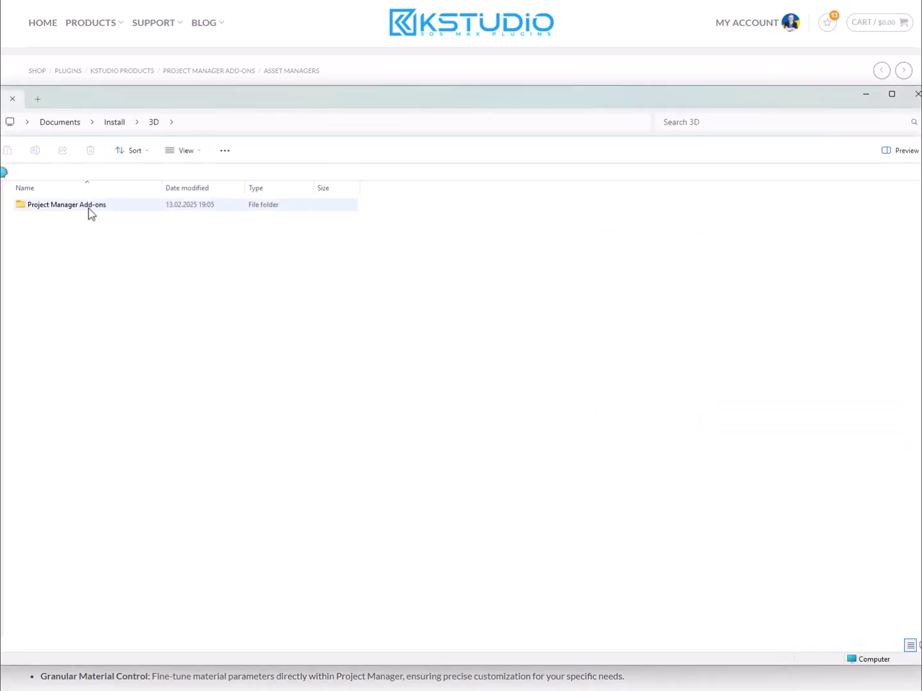
{"action": "double_click", "coordinate": [89, 209]}
{"action": "double_click", "coordinate": [89, 206]}
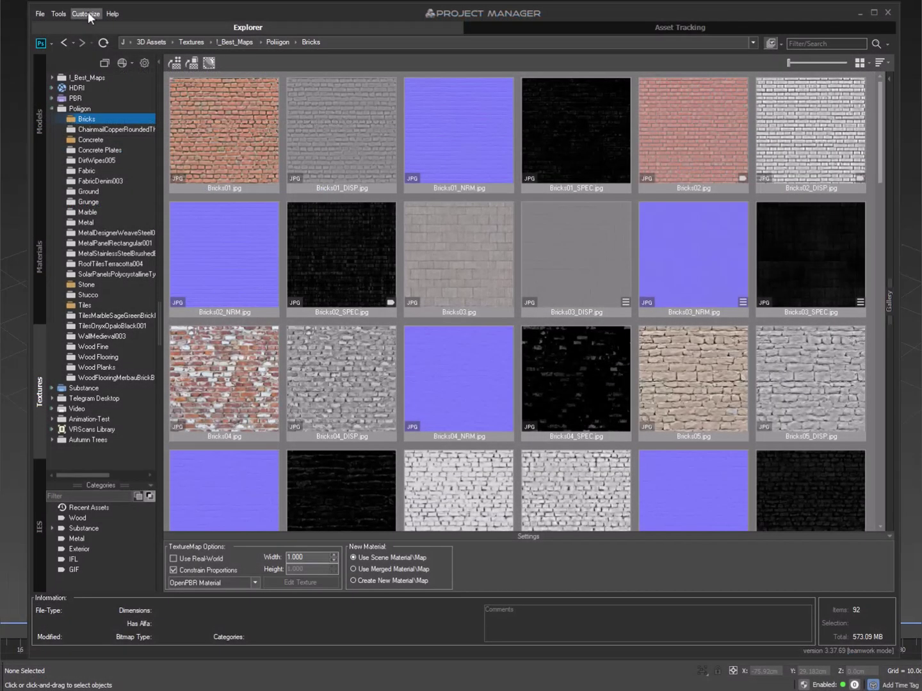
Step: Add PBR Material Generator.mse as a Textures custom menu item shown in toolbar and TreeView, with shortcuts allowed
{"action": "left_click", "coordinate": [88, 14]}
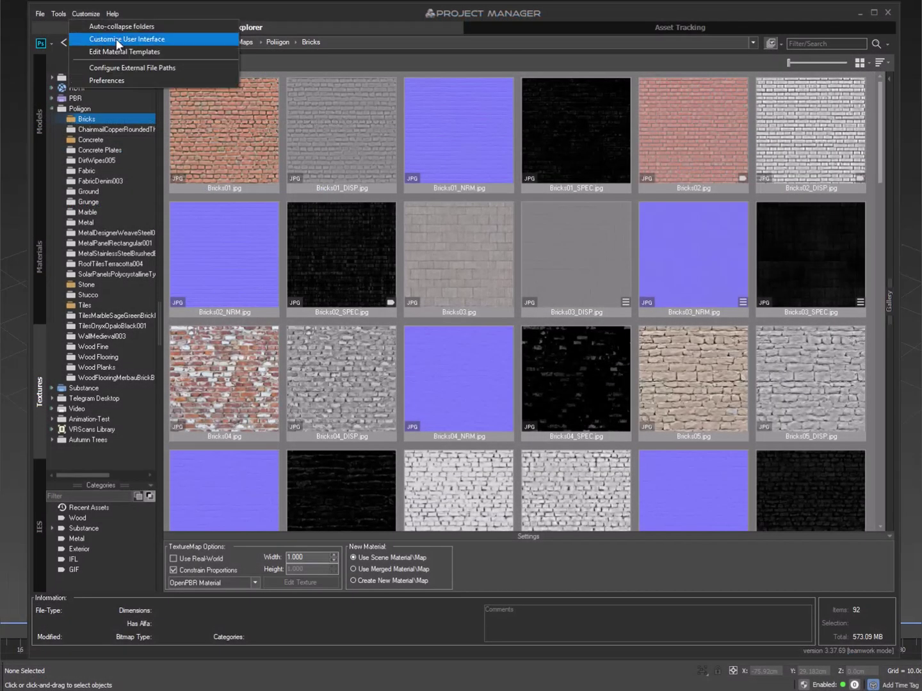
{"action": "left_click", "coordinate": [117, 40]}
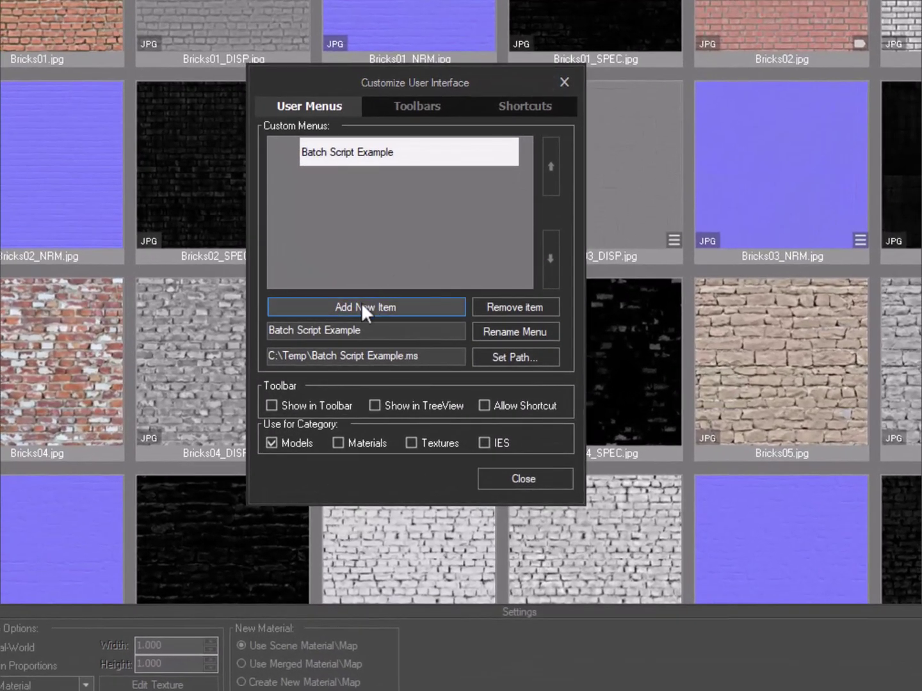
{"action": "left_click", "coordinate": [362, 308]}
{"action": "left_click", "coordinate": [362, 128]}
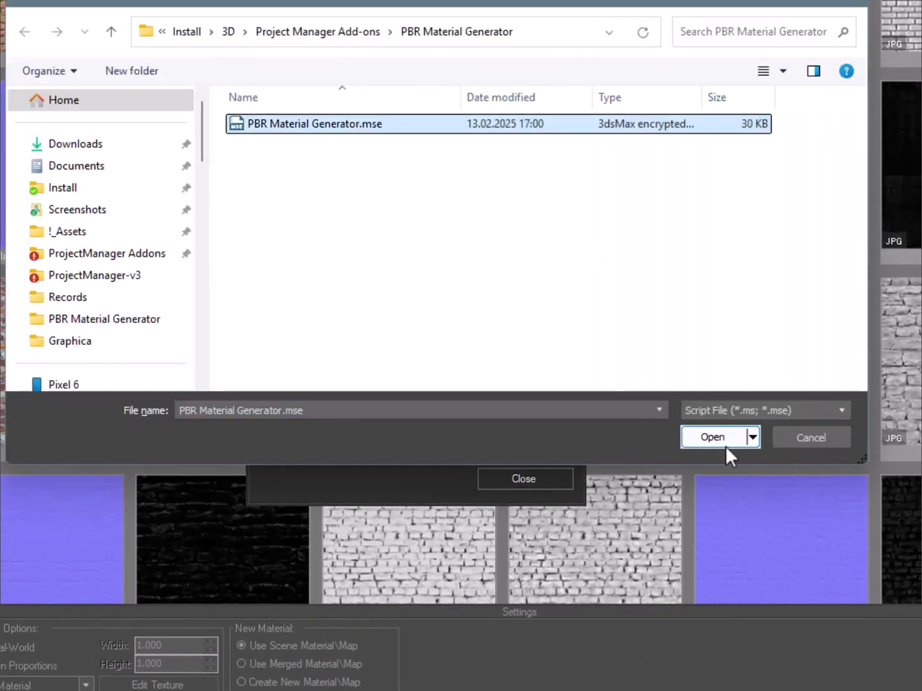
{"action": "left_click", "coordinate": [706, 435]}
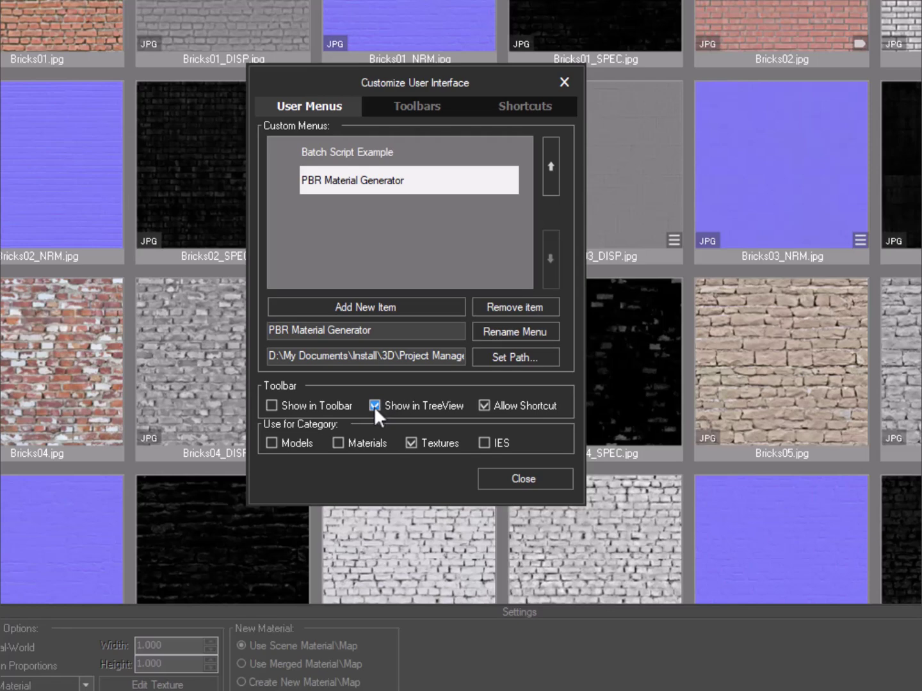
{"action": "left_click", "coordinate": [304, 407]}
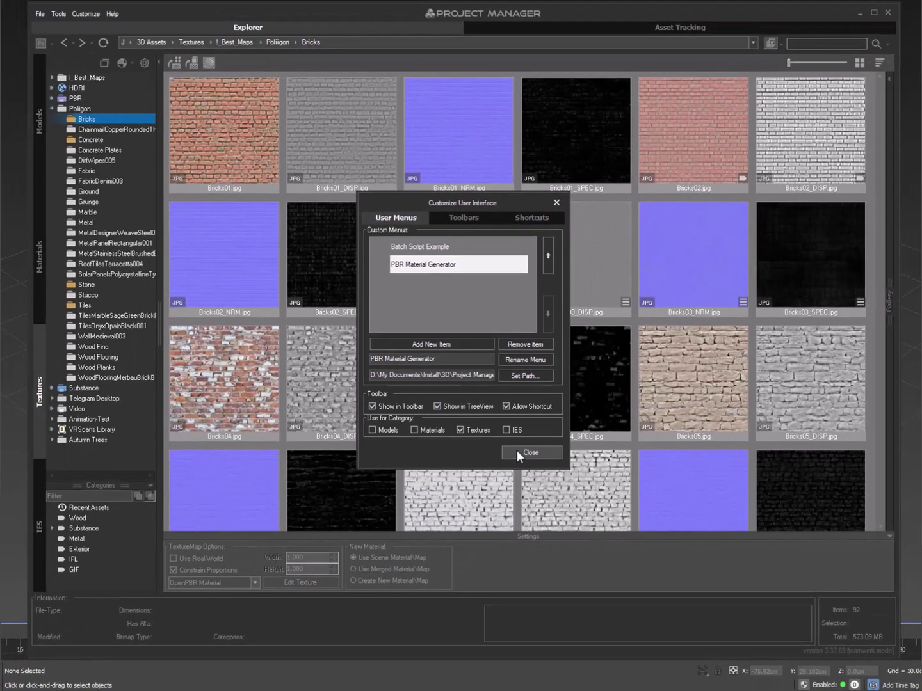
{"action": "left_click", "coordinate": [517, 452]}
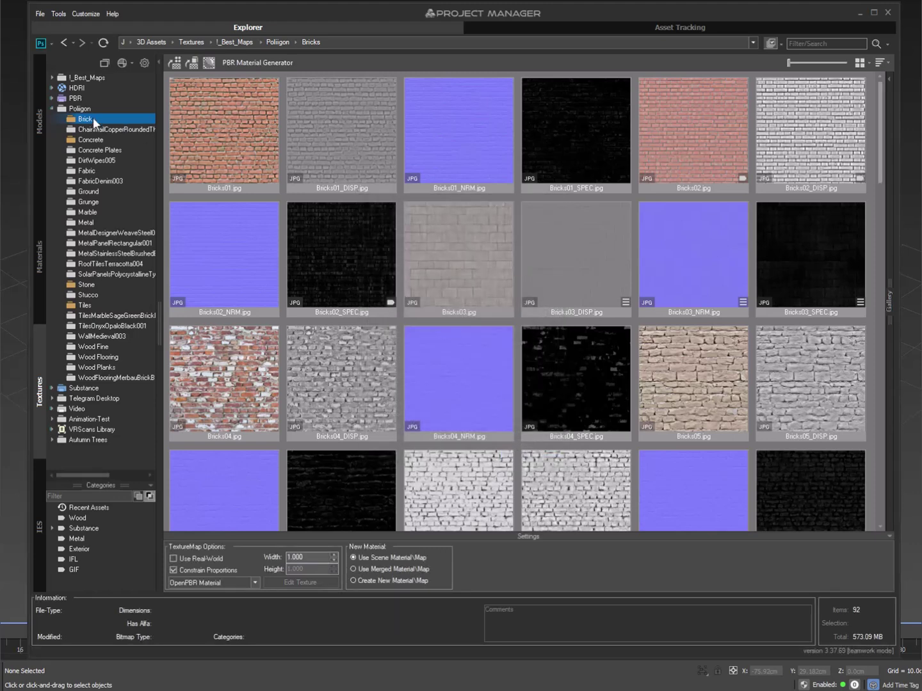
Step: Select Bricks through SolarPanels plus WallMedieval003, Stone and Stucco, then launch PBR Material Generator
{"action": "left_click", "coordinate": [104, 273], "text": "shift"}
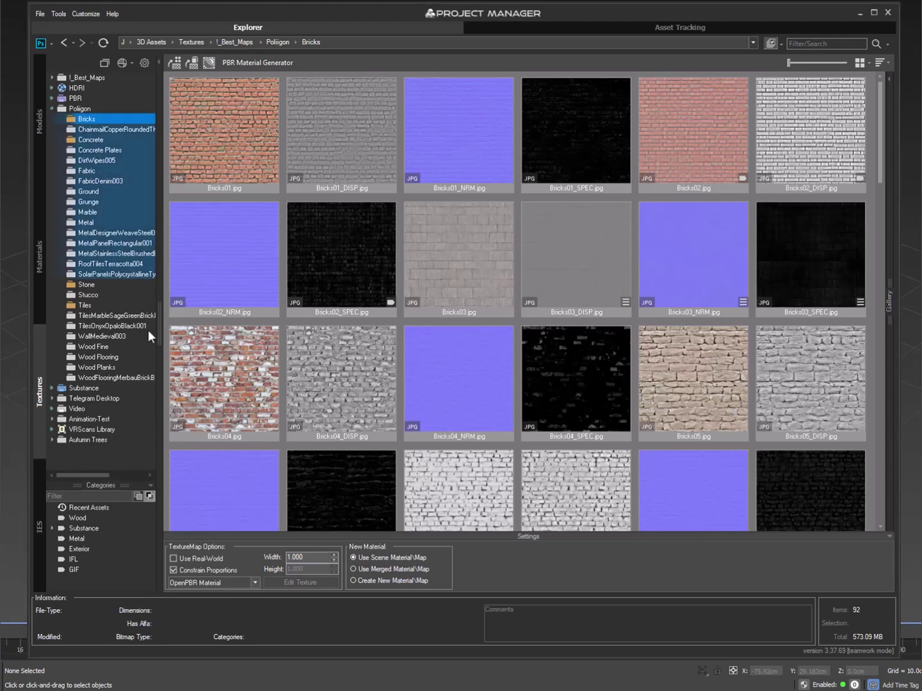
{"action": "left_click", "coordinate": [92, 337], "text": "ctrl"}
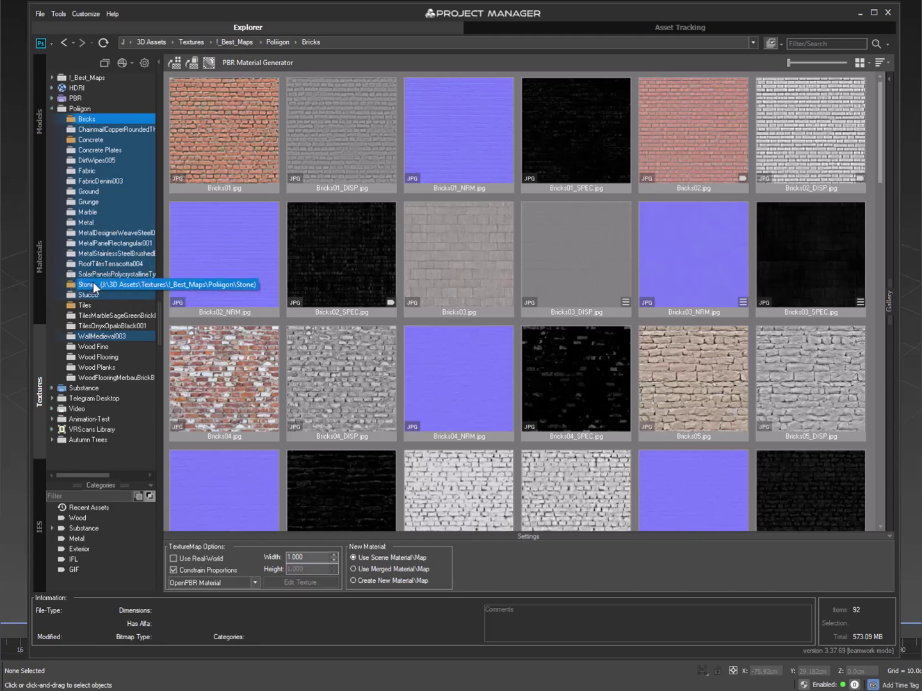
{"action": "left_click", "coordinate": [93, 285], "text": "ctrl"}
{"action": "left_click", "coordinate": [89, 295], "text": "ctrl"}
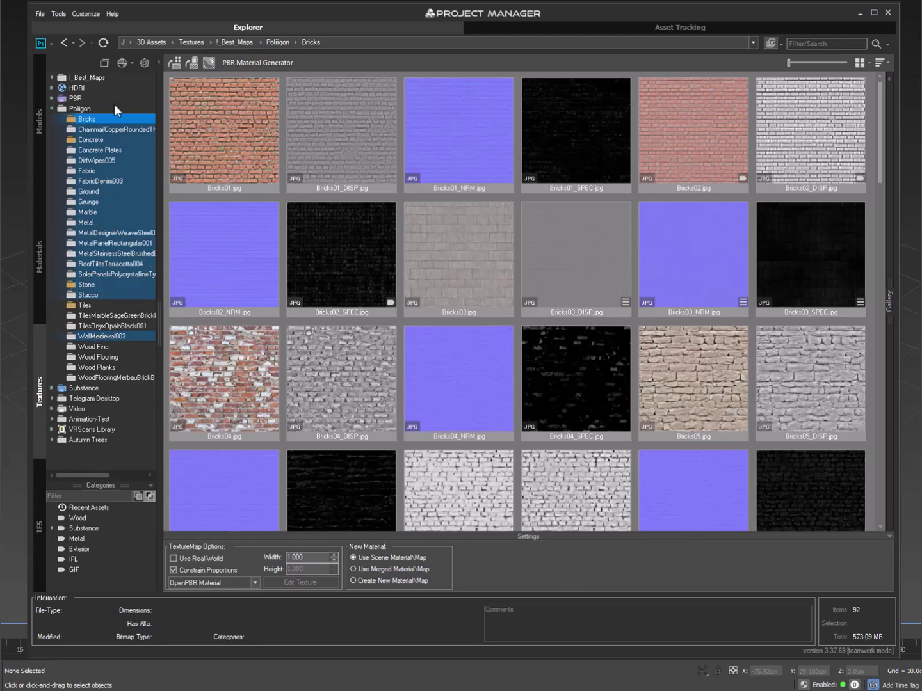
{"action": "left_click", "coordinate": [247, 68]}
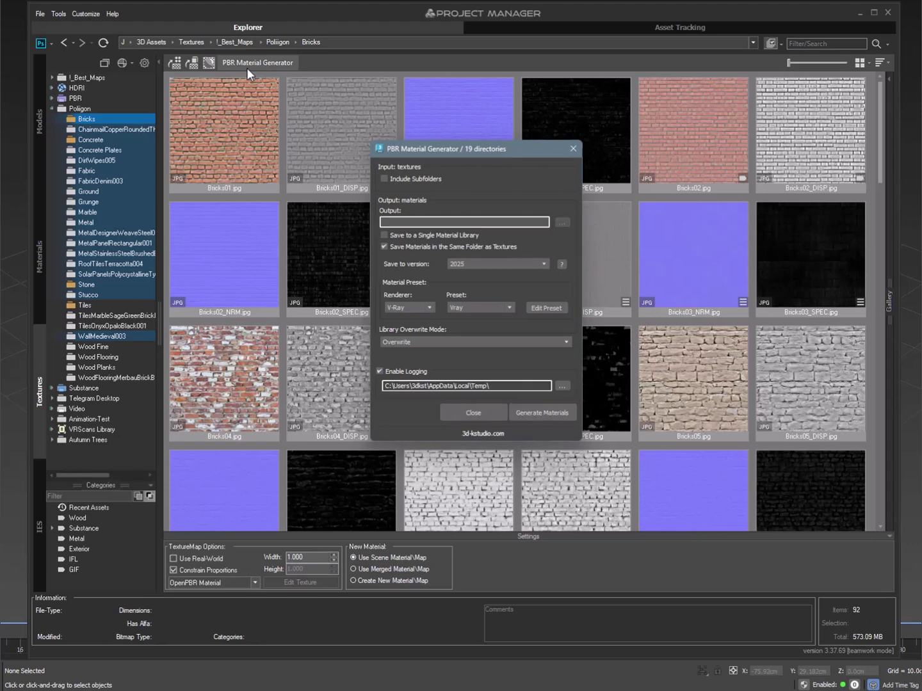
Step: In the material preset, replace the Base Color/Albedo name patterns with '.*'
{"action": "left_click", "coordinate": [545, 307]}
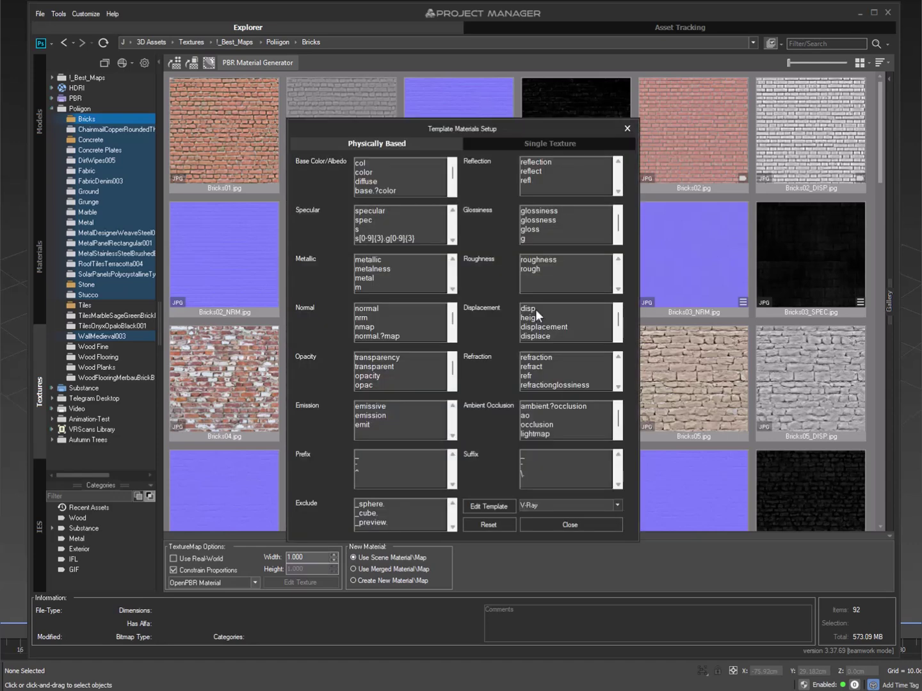
{"action": "left_click", "coordinate": [403, 187]}
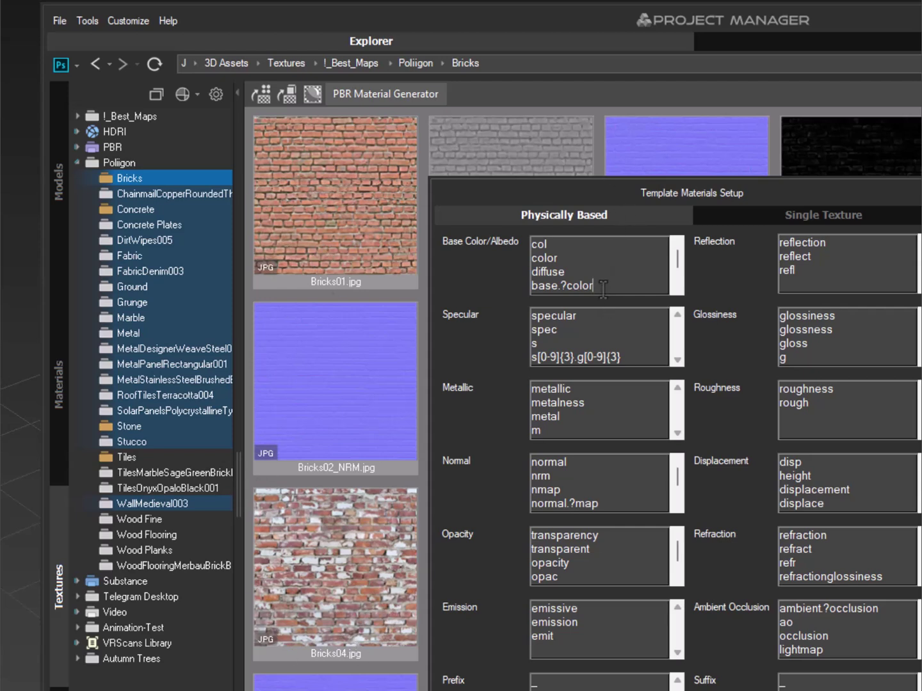
{"action": "key", "text": "ctrl+a"}
{"action": "scroll", "coordinate": [608, 285], "scroll_direction": "down", "scroll_amount": 1}
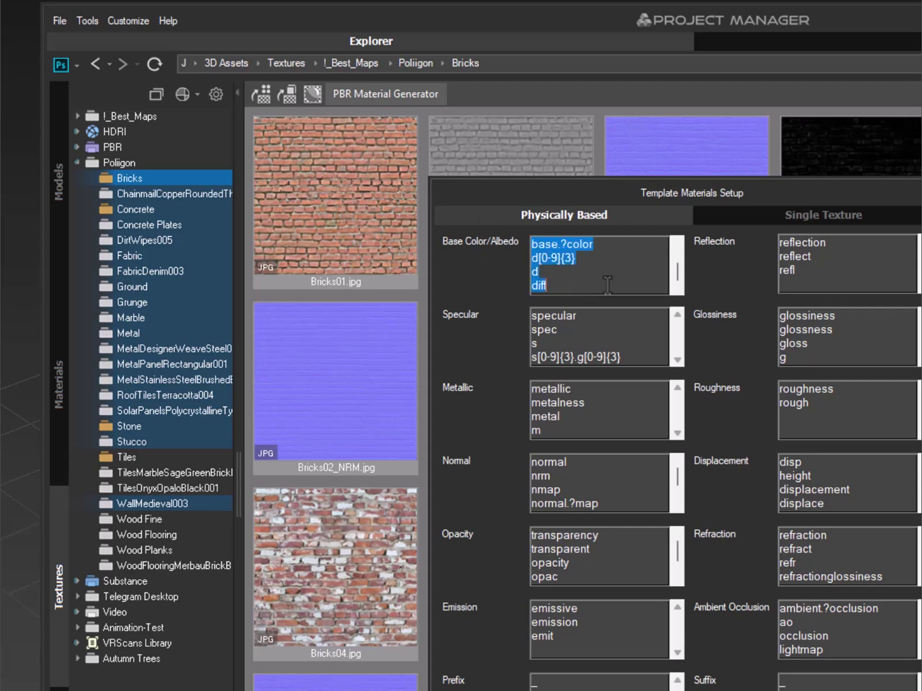
{"action": "key", "text": "BackSpace"}
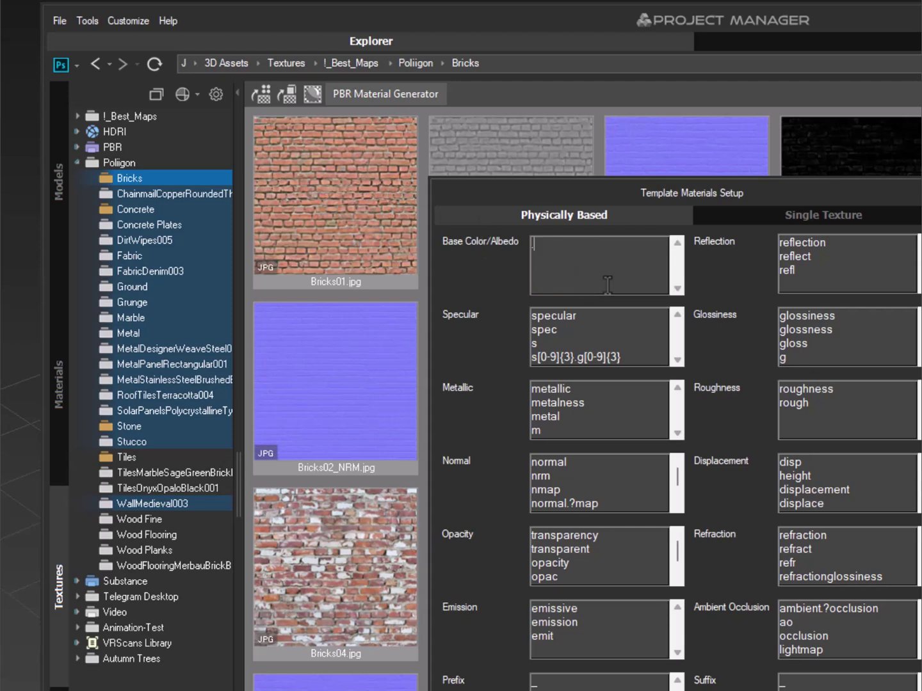
{"action": "type", "text": "."}
{"action": "type", "text": "9"}
{"action": "key", "text": "BackSpace"}
{"action": "key", "text": "BackSpace"}
{"action": "type", "text": ".*"}
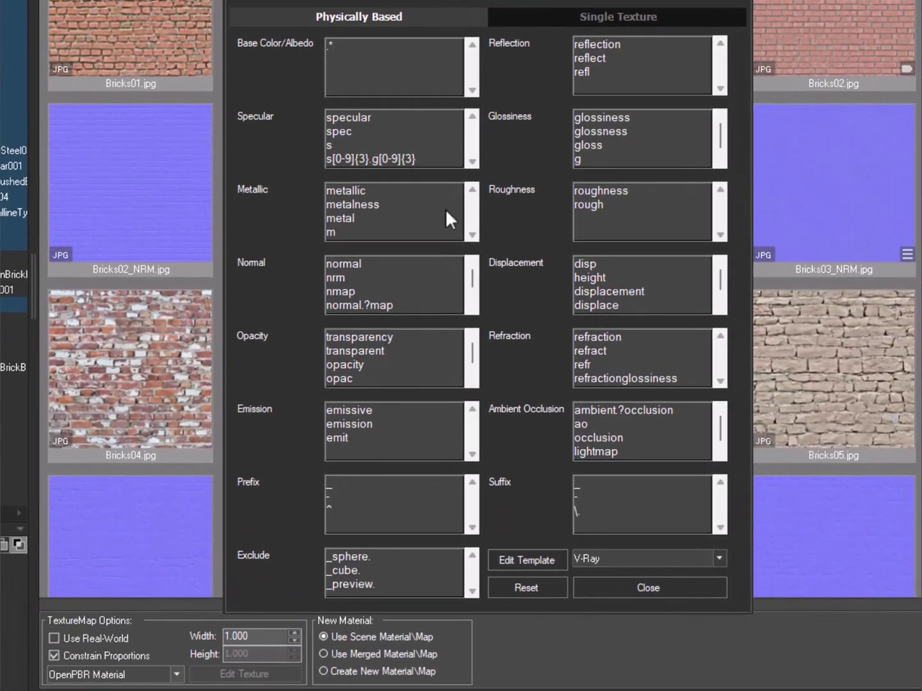
Step: Select the three Exclude patterns, open the V-Ray template, then discard all changes and close the editor
{"action": "left_click", "coordinate": [390, 583]}
{"action": "left_click_drag", "start_coordinate": [390, 584], "coordinate": [385, 560]}
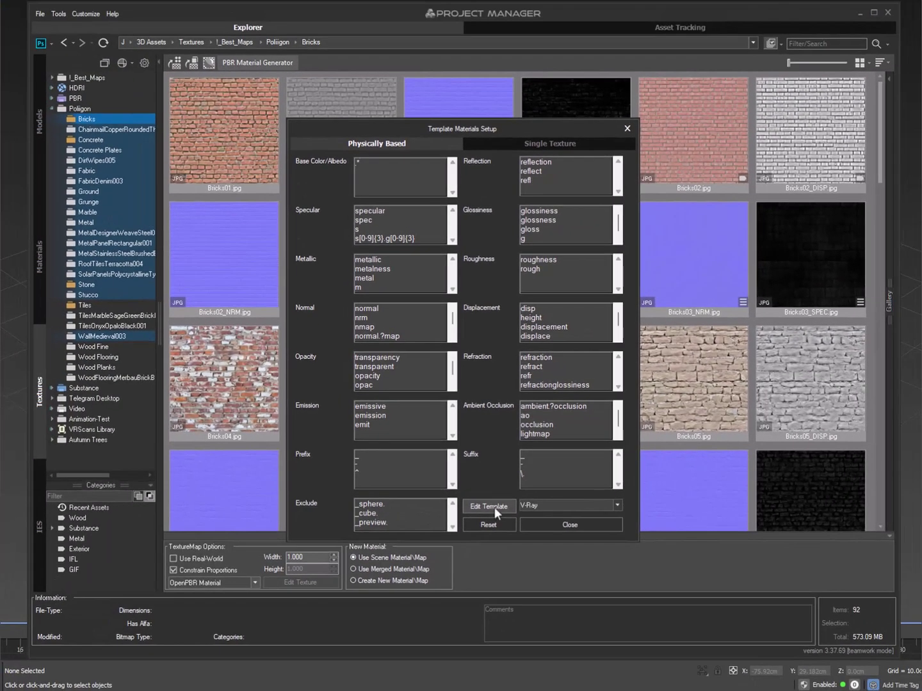
{"action": "left_click", "coordinate": [494, 507]}
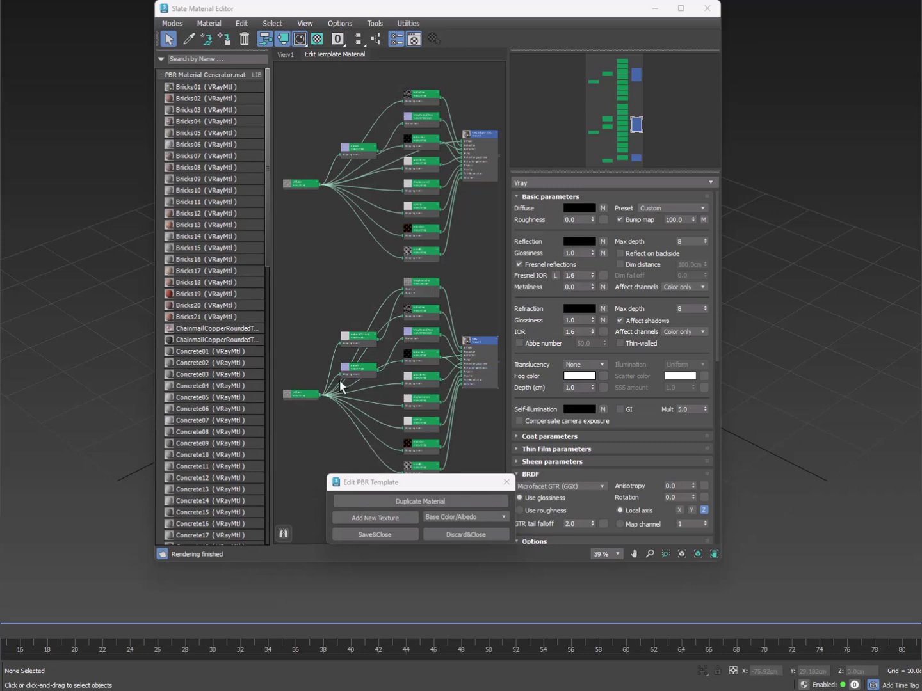
{"action": "left_click", "coordinate": [469, 532]}
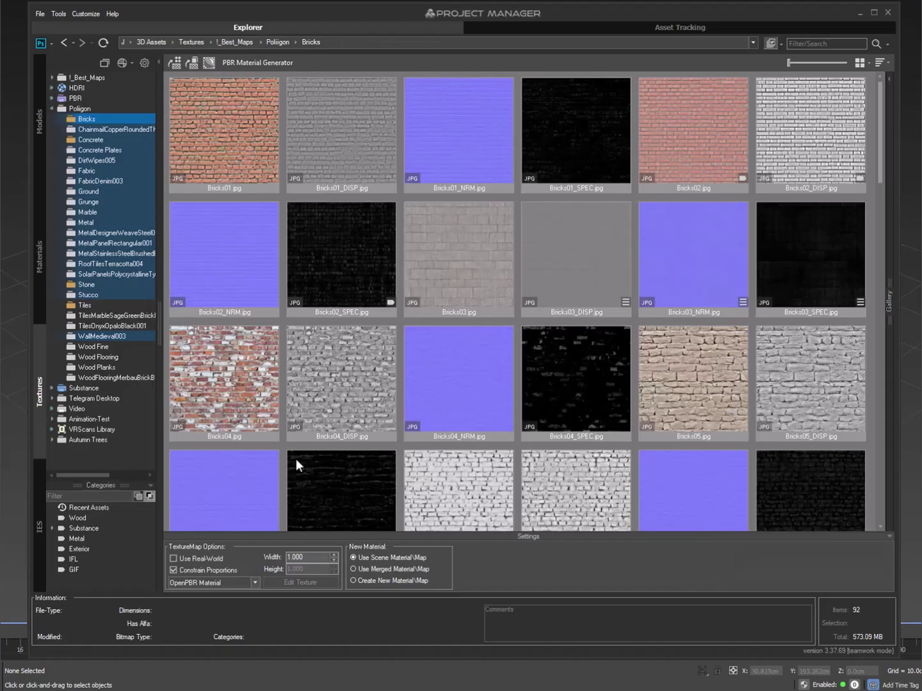
{"action": "left_click", "coordinate": [308, 558]}
{"action": "left_click", "coordinate": [190, 555]}
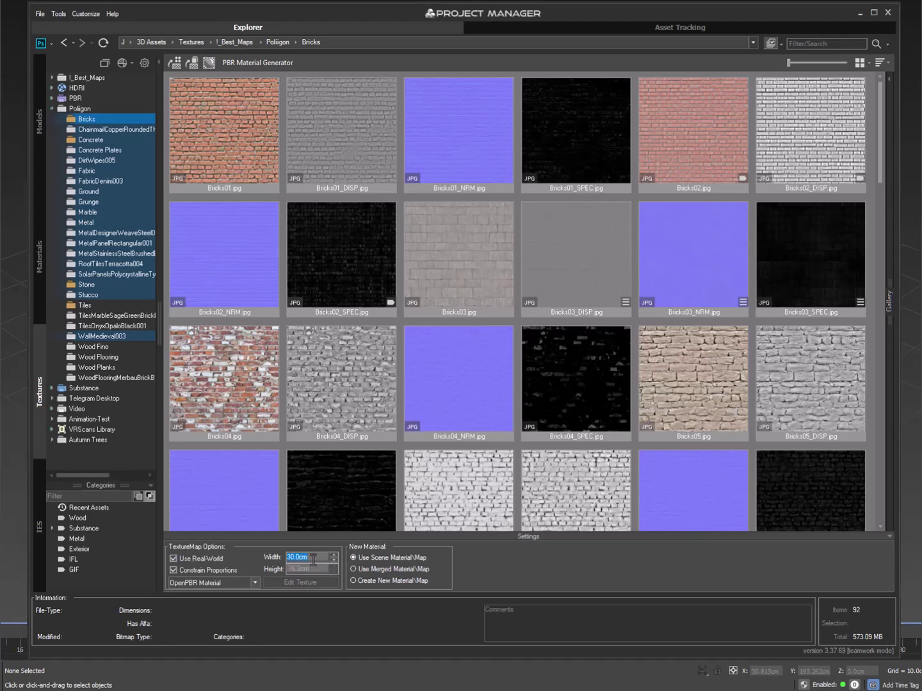
{"action": "type", "text": "50"}
{"action": "key", "text": "Return"}
{"action": "left_click", "coordinate": [174, 559]}
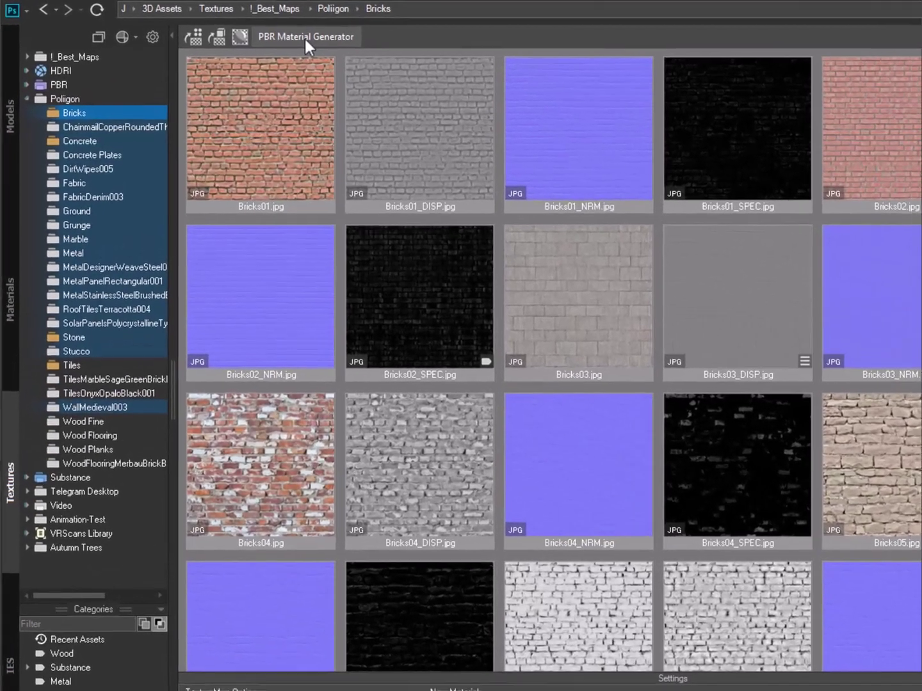
Step: Turn on Include Subfolders and toggle the save-all-into-one-library option for the 19 folders
{"action": "left_click", "coordinate": [305, 37]}
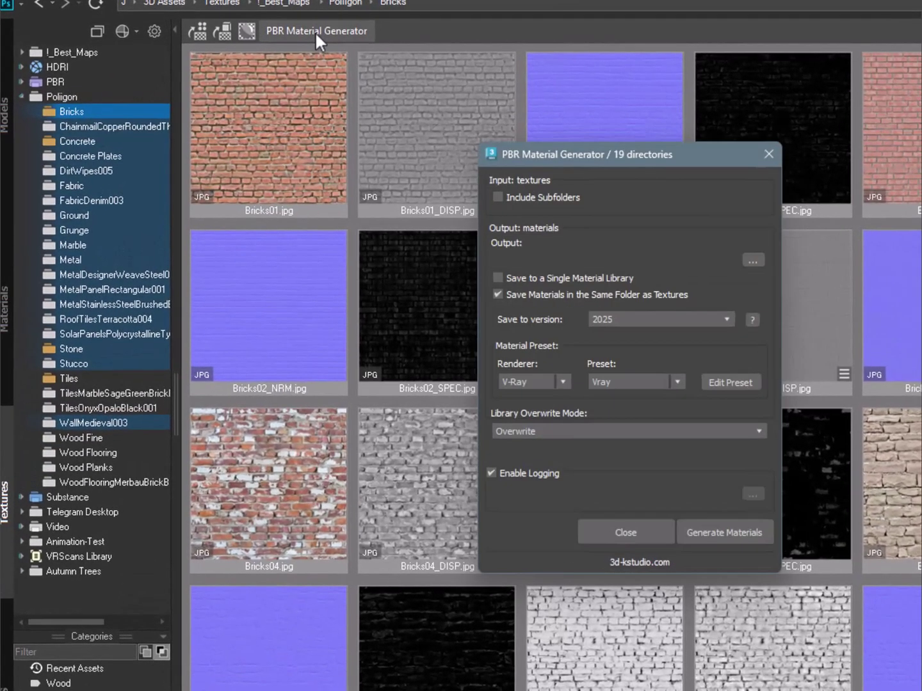
{"action": "left_click", "coordinate": [556, 198]}
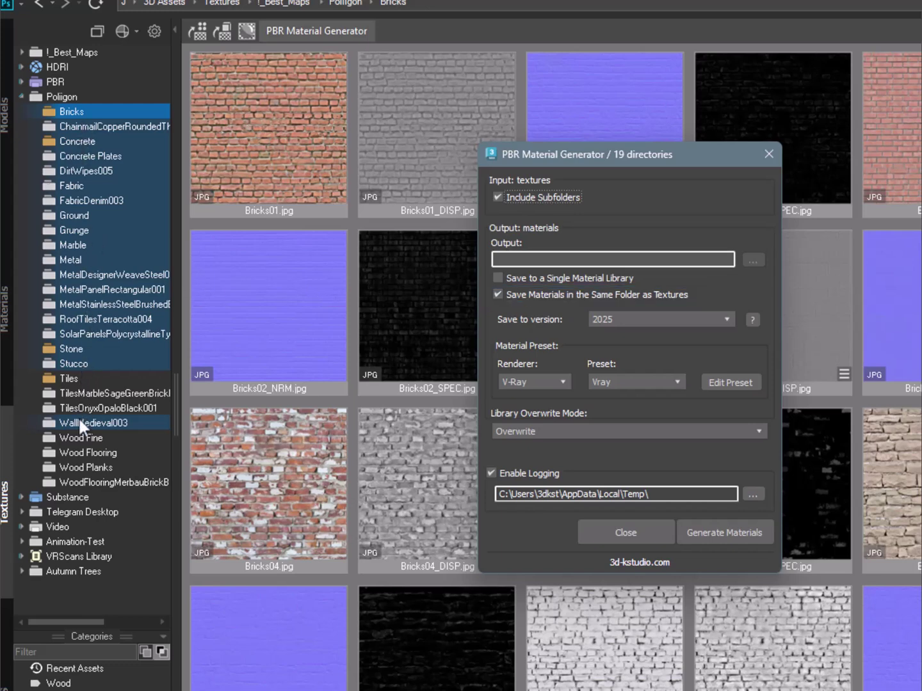
{"action": "left_click", "coordinate": [556, 277]}
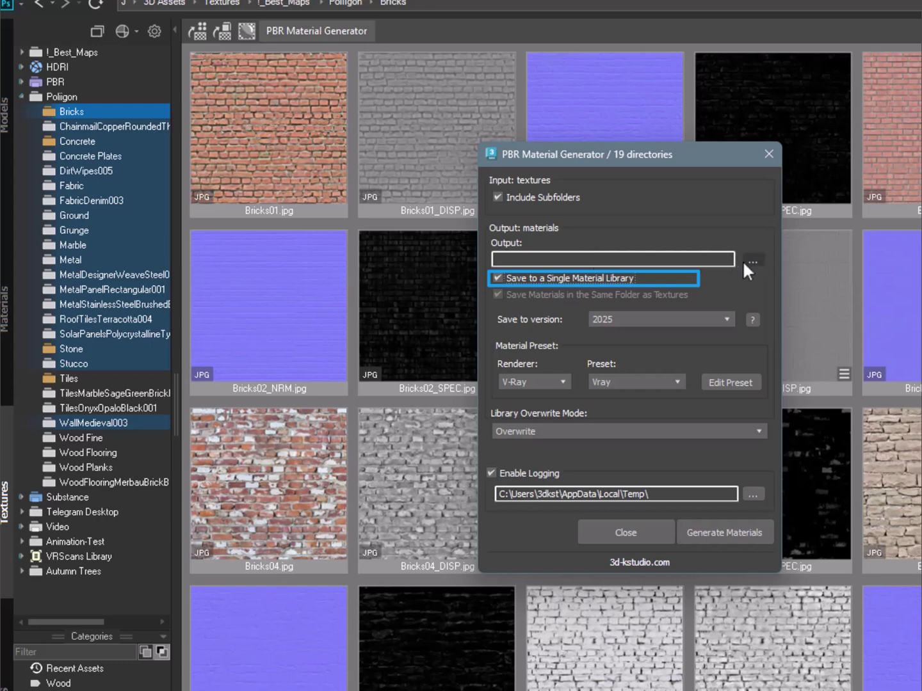
Step: Set the output folder to J:\3D Assets\Material\PBR Material Generator
{"action": "left_click", "coordinate": [747, 262]}
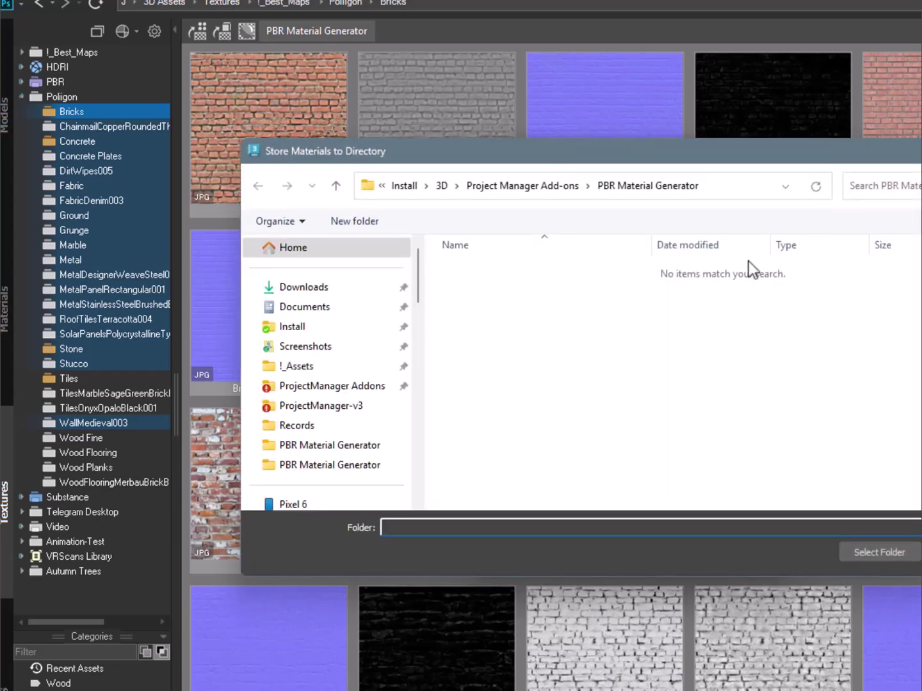
{"action": "type", "text": "J:\\3D Assets\\Material\\PBR Material Generator\\"}
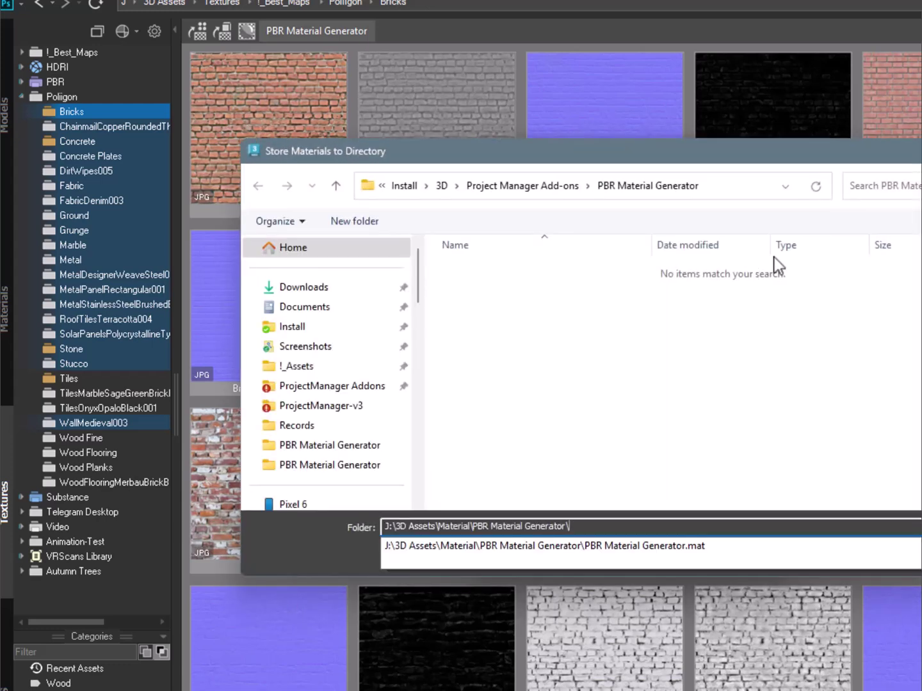
{"action": "key", "text": "ctrl+a"}
{"action": "key", "text": "Return"}
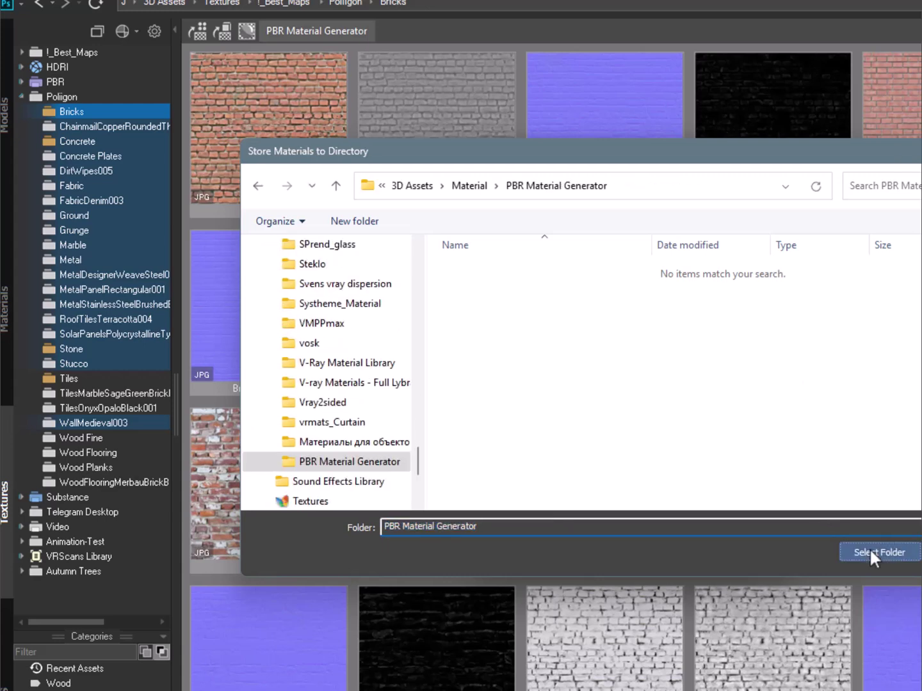
{"action": "left_click", "coordinate": [870, 548]}
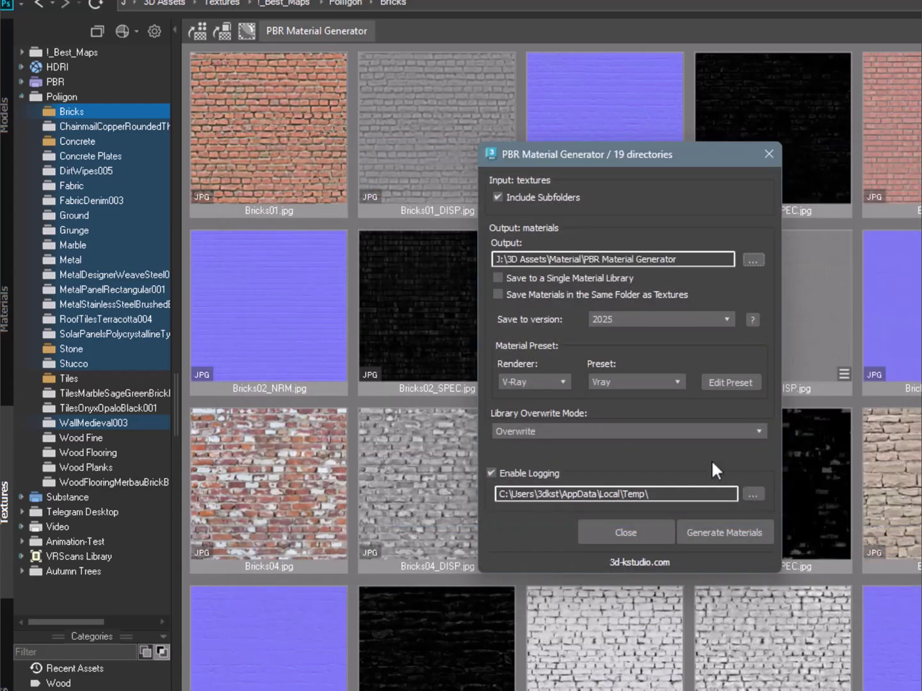
Step: Set Save to version 2022, Renderer to V-Ray, and Preset to Vray (Copy) (Copy)
{"action": "left_click", "coordinate": [671, 317]}
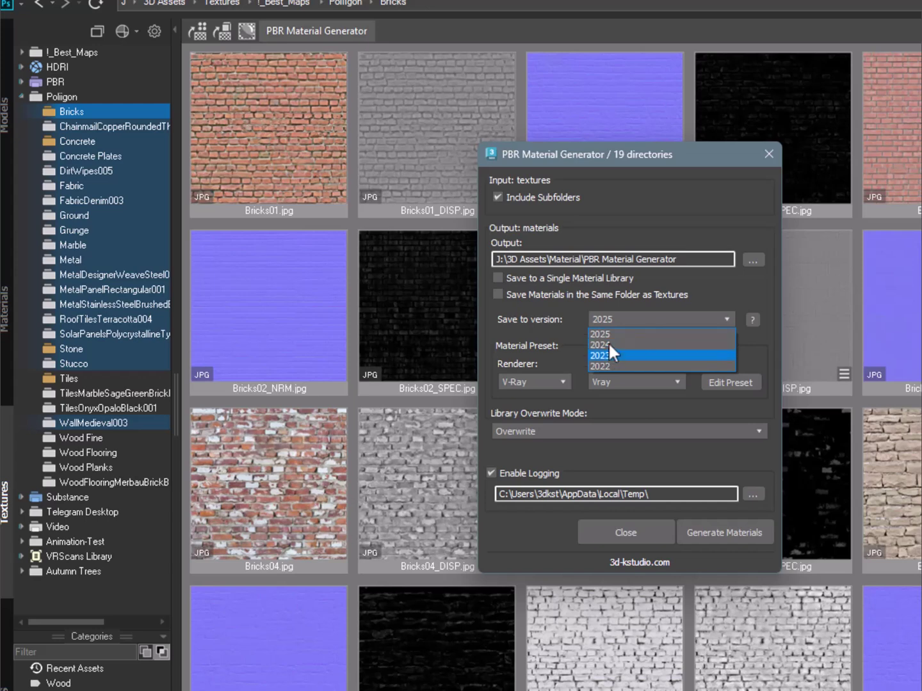
{"action": "left_click", "coordinate": [609, 363]}
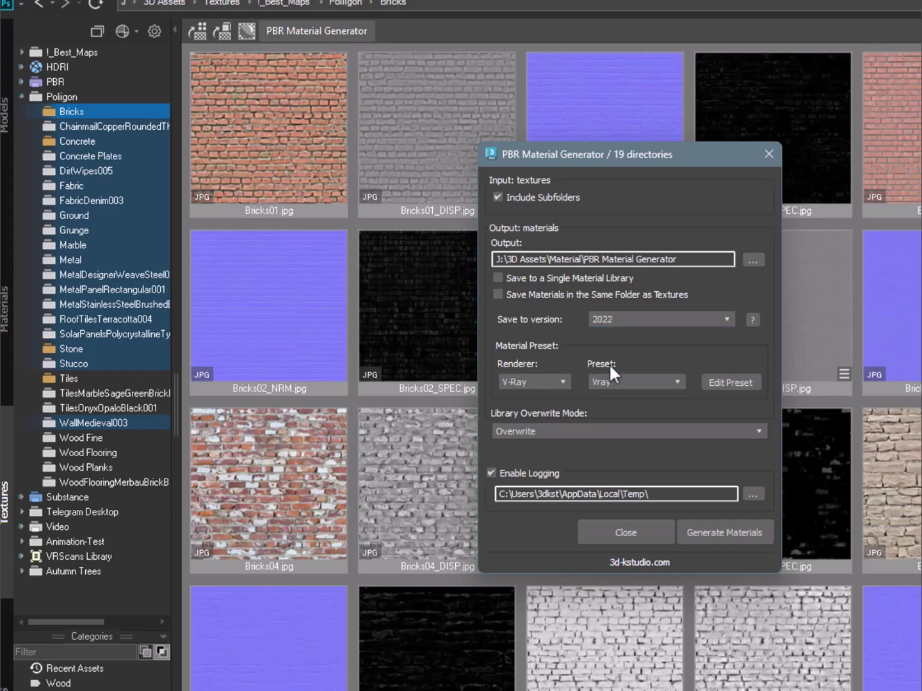
{"action": "left_click", "coordinate": [543, 378]}
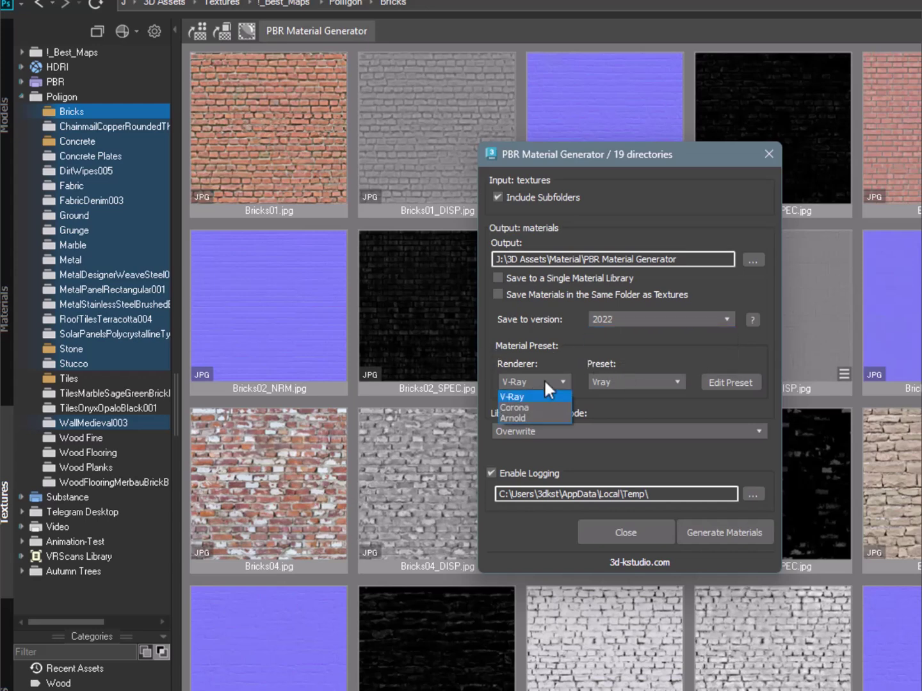
{"action": "left_click", "coordinate": [534, 406]}
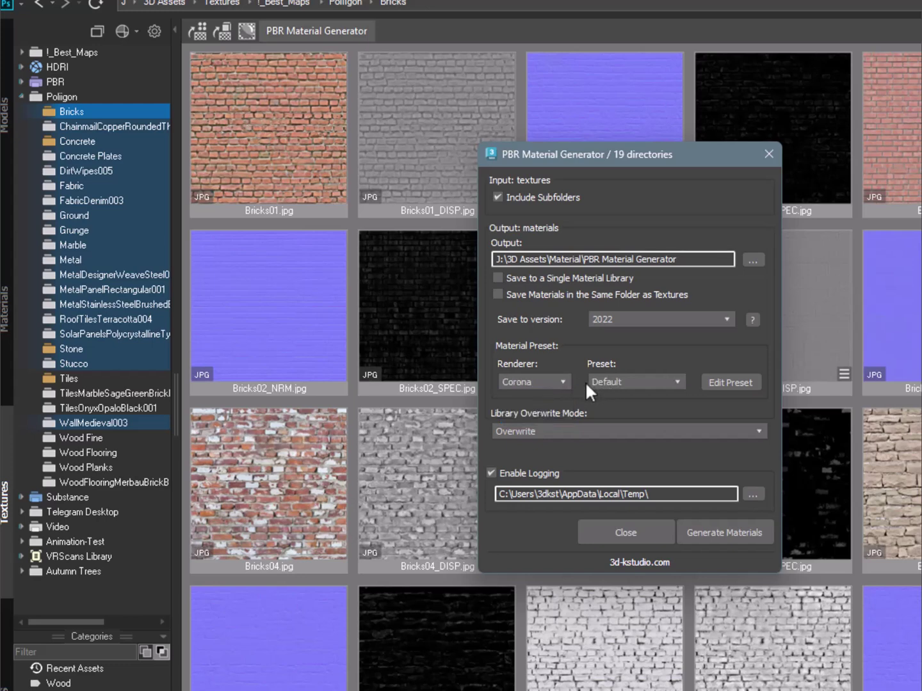
{"action": "left_click", "coordinate": [667, 381]}
{"action": "left_click", "coordinate": [666, 381]}
{"action": "left_click", "coordinate": [549, 384]}
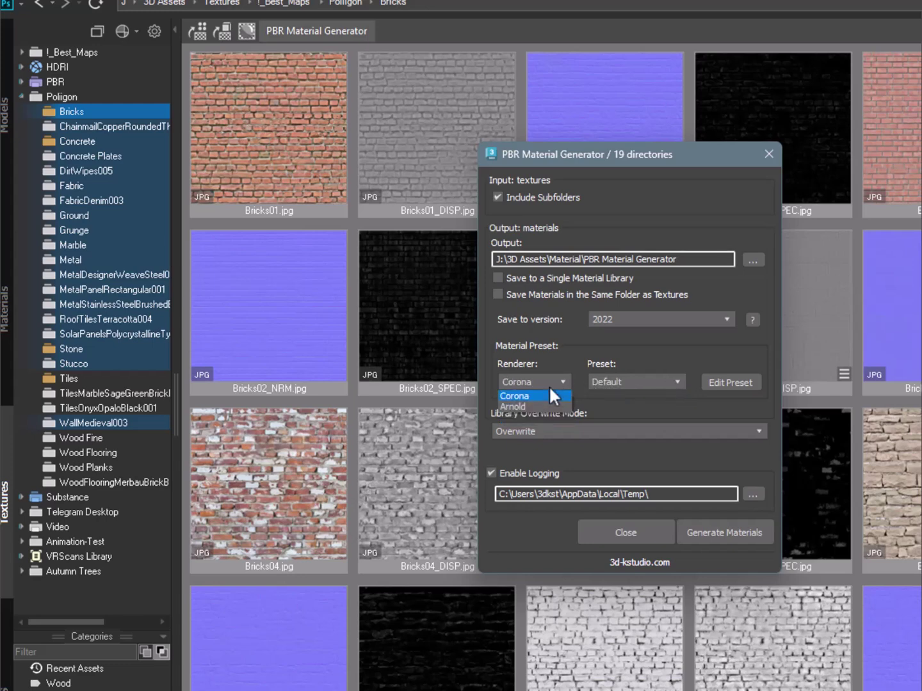
{"action": "left_click", "coordinate": [541, 418]}
{"action": "left_click", "coordinate": [539, 384]}
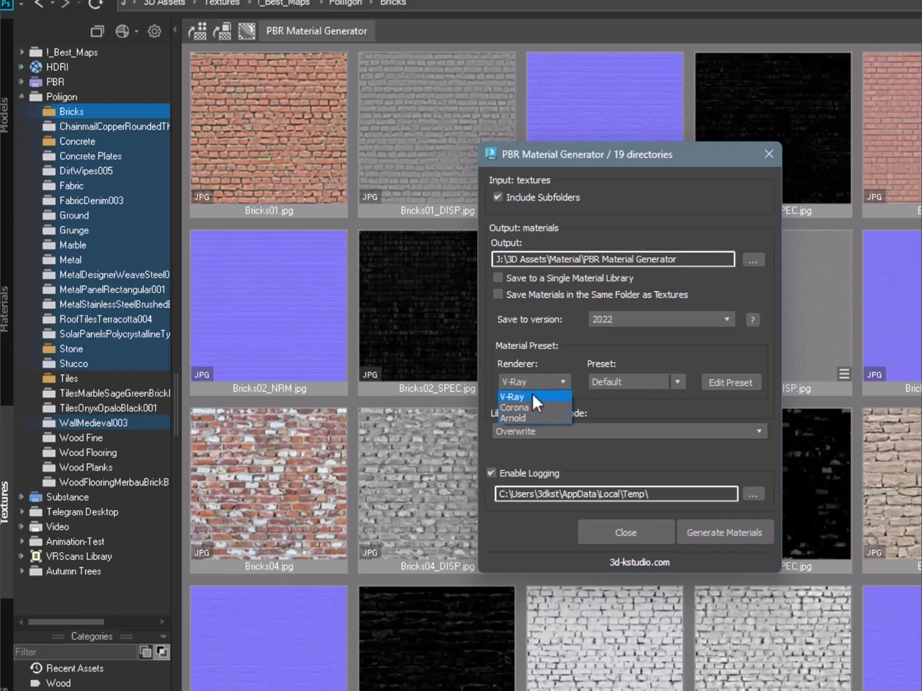
{"action": "left_click", "coordinate": [532, 396]}
{"action": "left_click", "coordinate": [630, 381]}
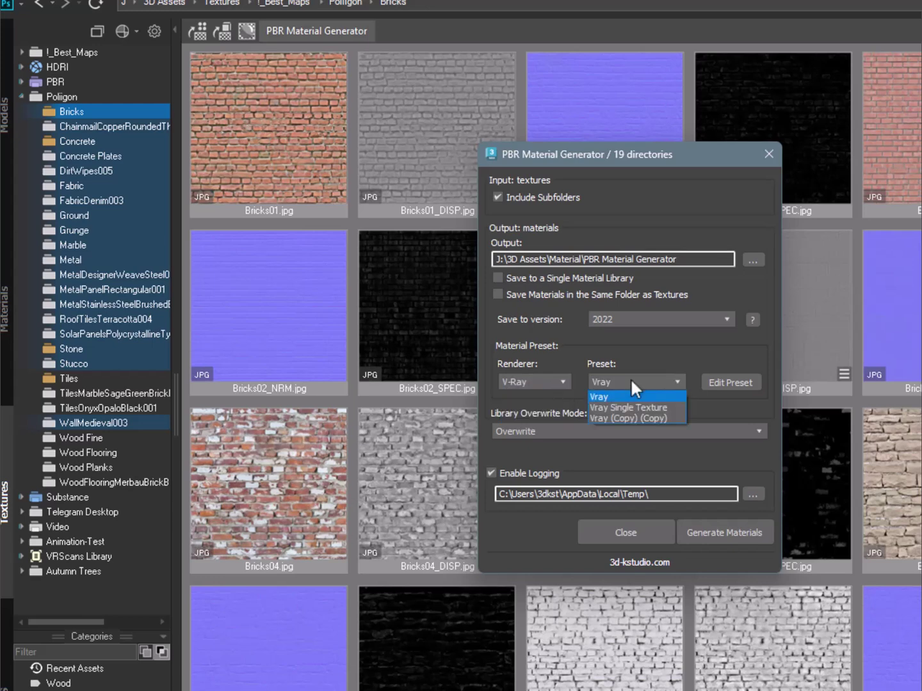
{"action": "left_click", "coordinate": [626, 419]}
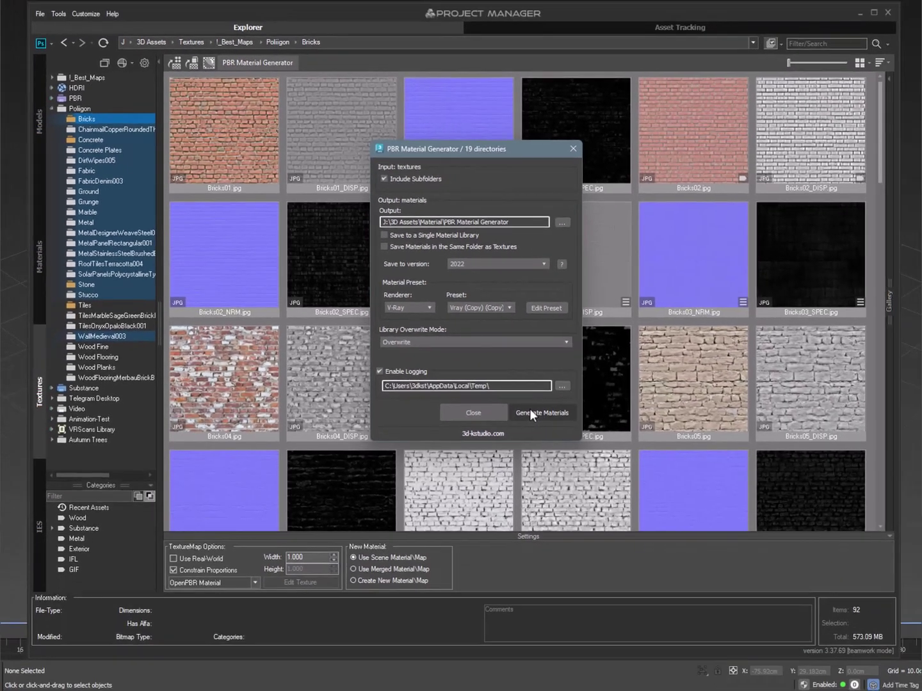
Step: Generate the materials and confirm the report: 149 materials from 19 directories in 138 seconds
{"action": "left_click", "coordinate": [539, 417]}
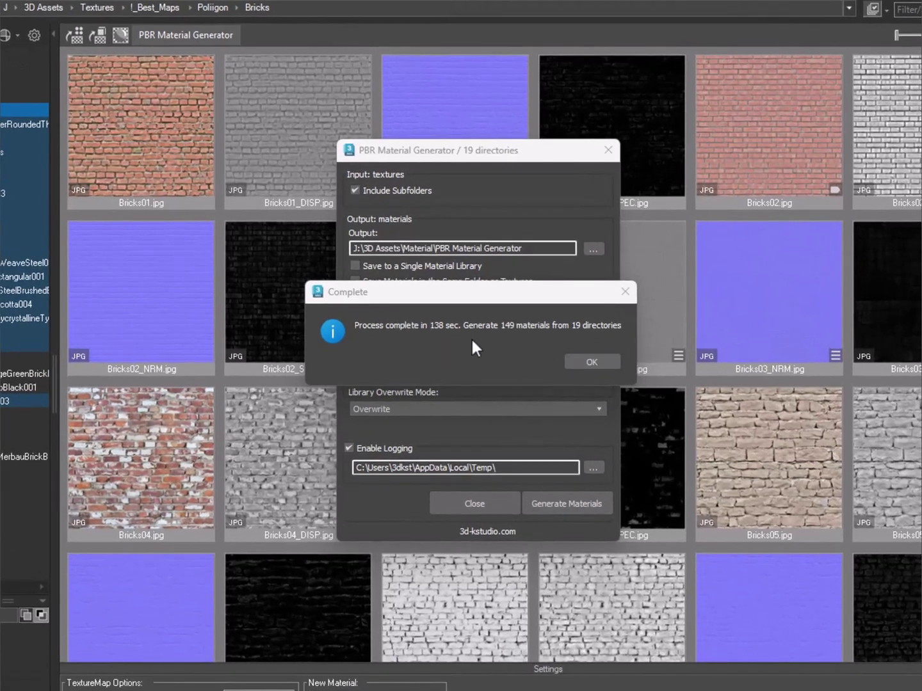
{"action": "left_click", "coordinate": [471, 337]}
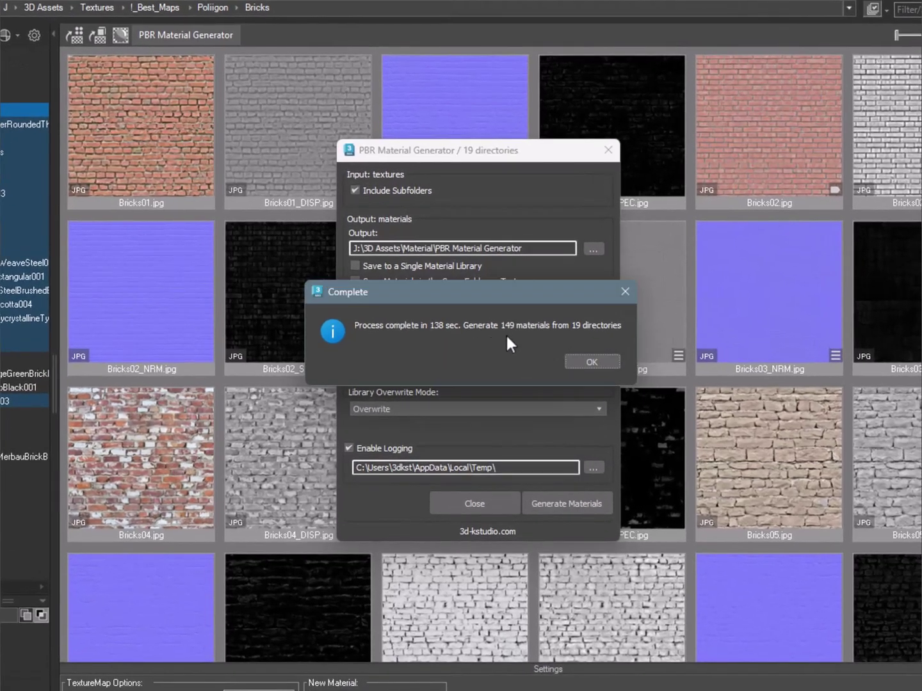